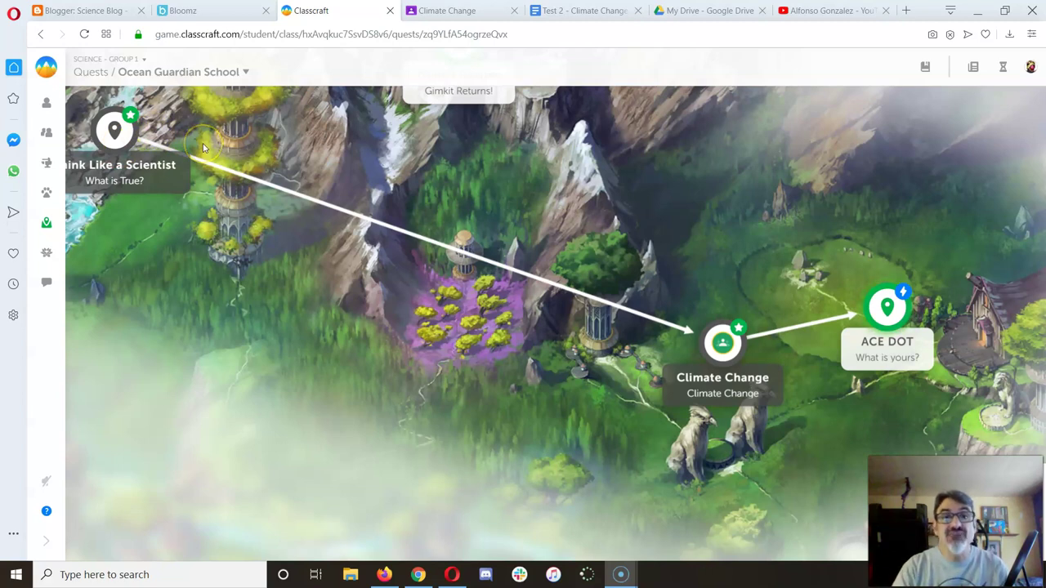
Switch from Classcraft to the Climate Change assignment tab in Google Classroom
{"action": "left_click", "coordinate": [451, 11]}
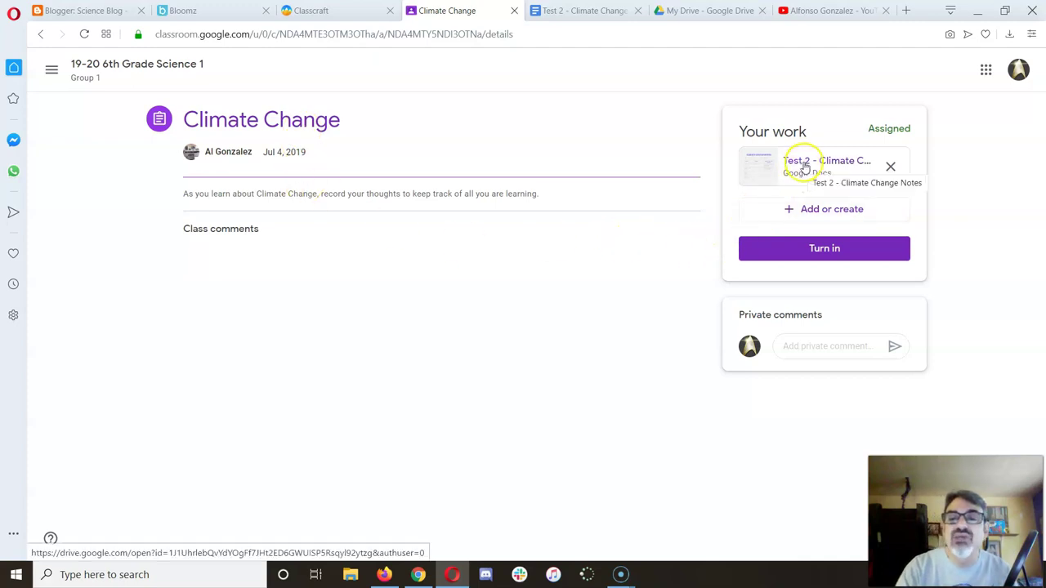
Open the attached Test 2 - Climate Change Notes document and check its empty CO2 and Climate Change facts
{"action": "left_click", "coordinate": [576, 10]}
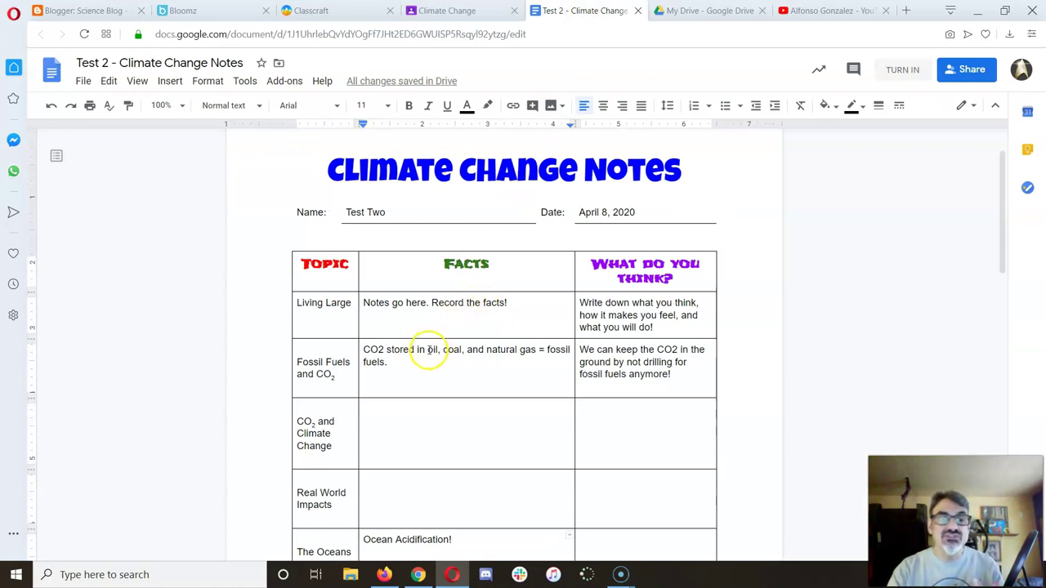
{"action": "left_click", "coordinate": [390, 361]}
{"action": "left_click", "coordinate": [418, 441]}
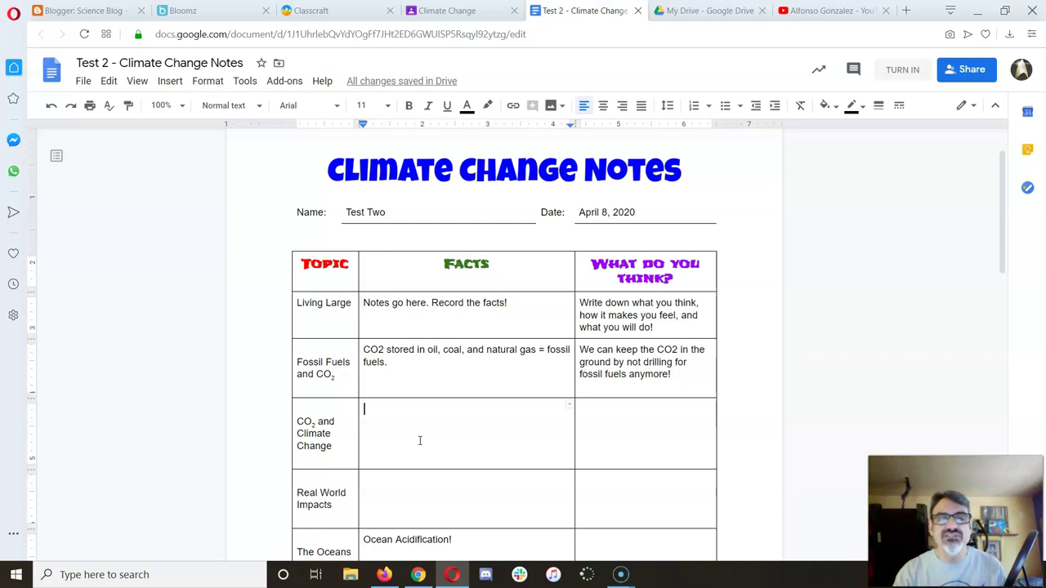
{"action": "scroll", "coordinate": [420, 441], "scroll_direction": "down", "scroll_amount": 2}
{"action": "left_click", "coordinate": [409, 425]}
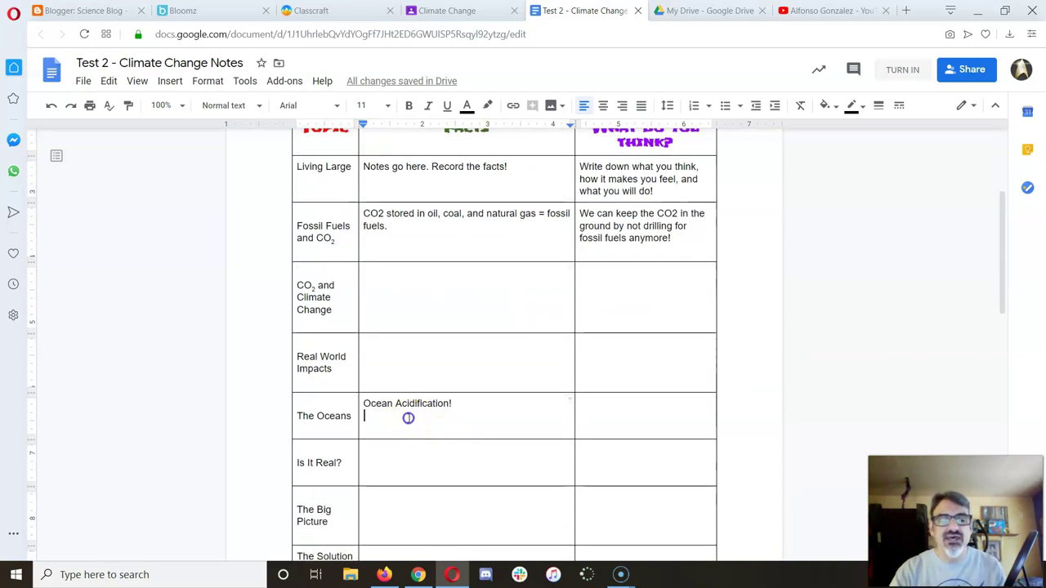
Scroll down to the Take Action DOT ideas, then back up to the Ocean Acidification! note
{"action": "scroll", "coordinate": [409, 418], "scroll_direction": "down", "scroll_amount": 2}
{"action": "scroll", "coordinate": [409, 418], "scroll_direction": "down", "scroll_amount": 1}
{"action": "scroll", "coordinate": [408, 417], "scroll_direction": "down", "scroll_amount": 3}
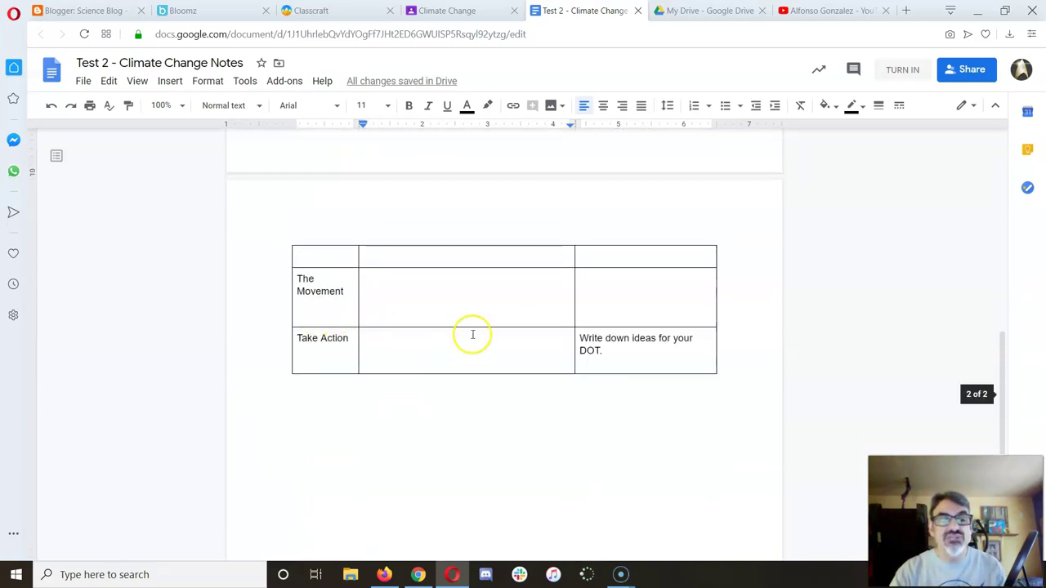
{"action": "left_click", "coordinate": [602, 351]}
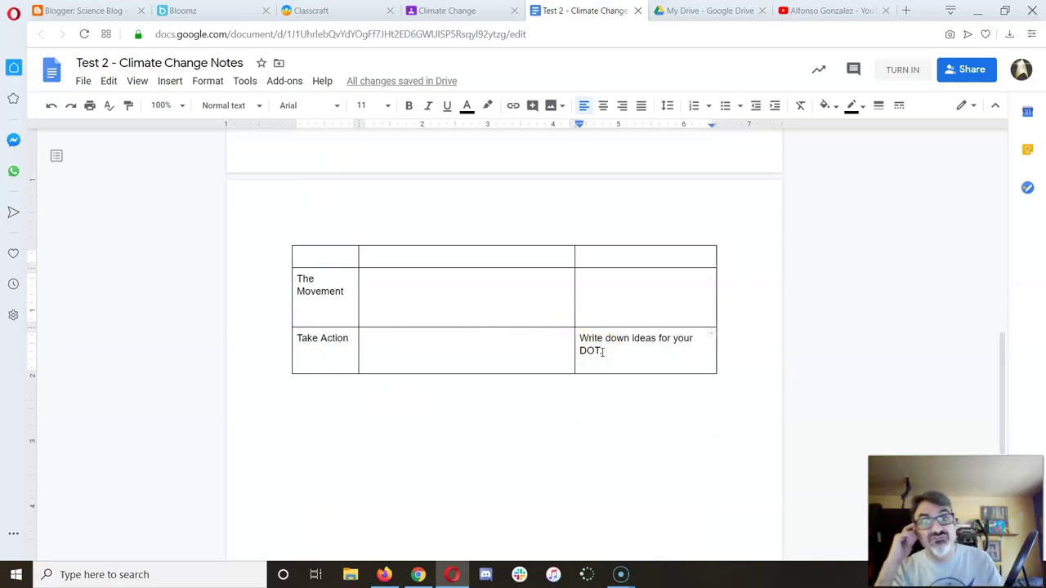
{"action": "scroll", "coordinate": [647, 447], "scroll_direction": "up", "scroll_amount": 3}
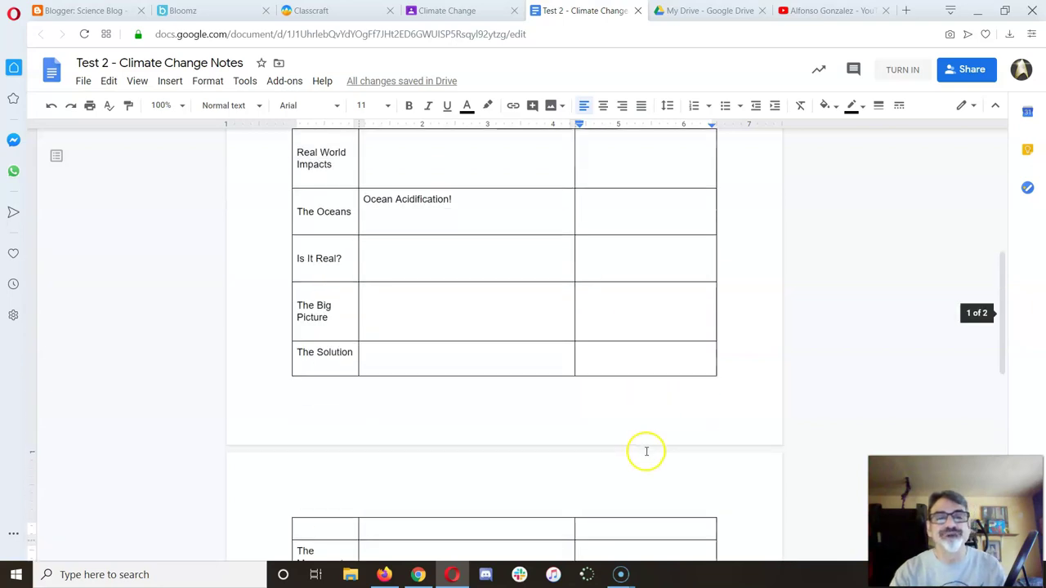
{"action": "left_click", "coordinate": [476, 202]}
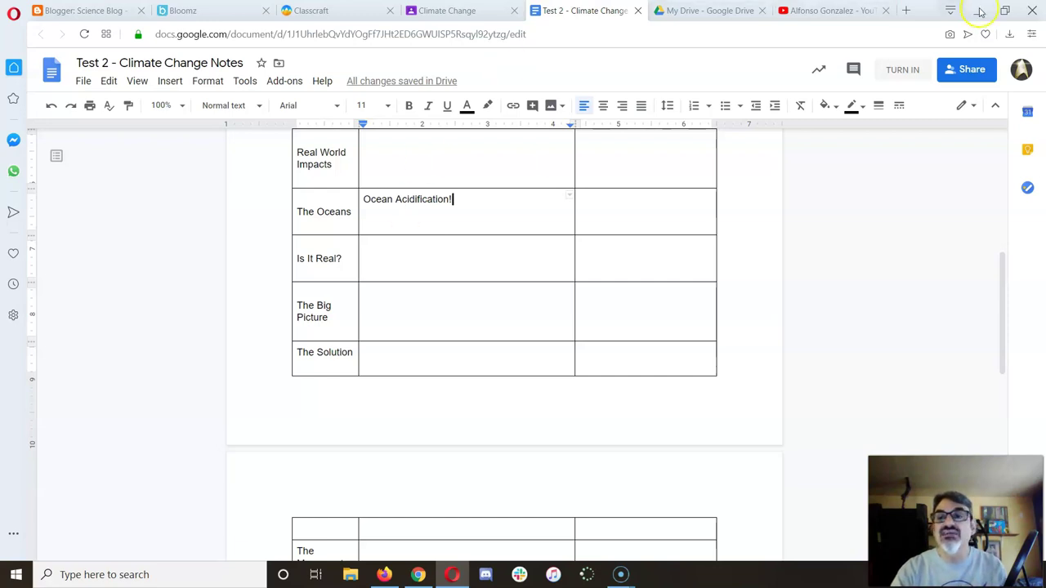
Turn in the Climate Change notes assignment and close the turned-in assignment page
{"action": "left_click", "coordinate": [906, 69]}
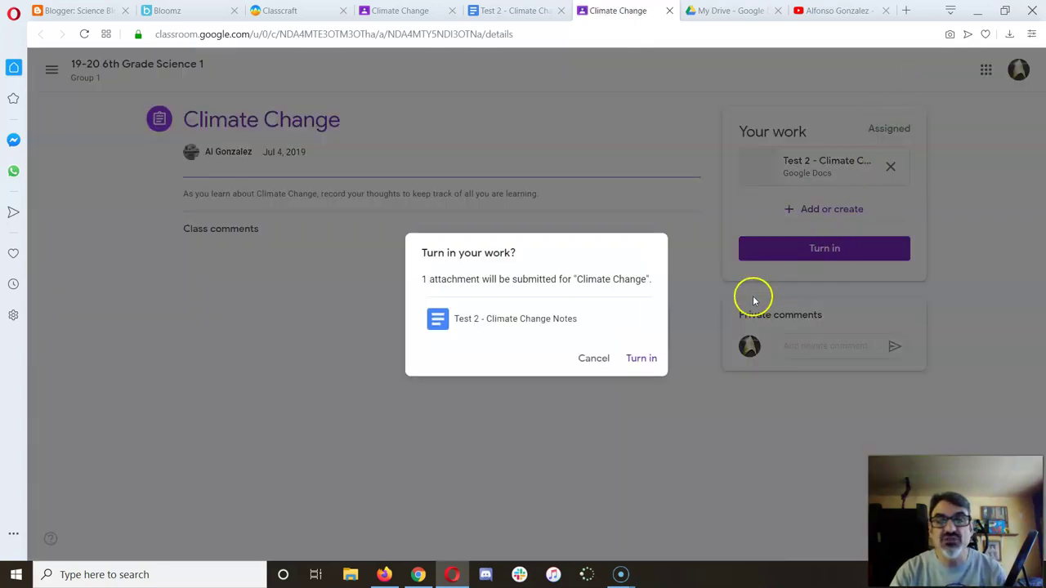
{"action": "left_click", "coordinate": [638, 359]}
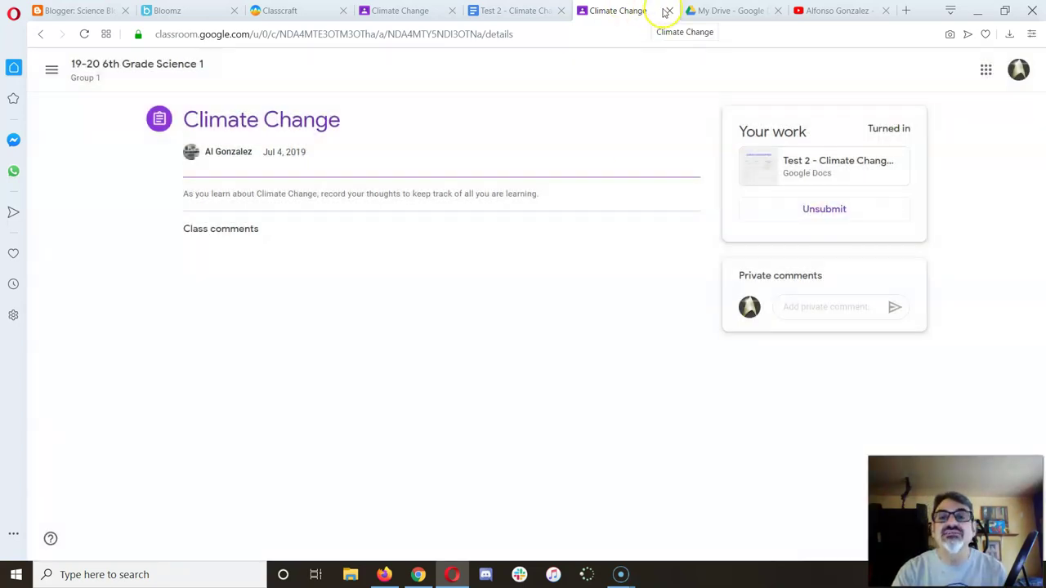
{"action": "left_click", "coordinate": [667, 10]}
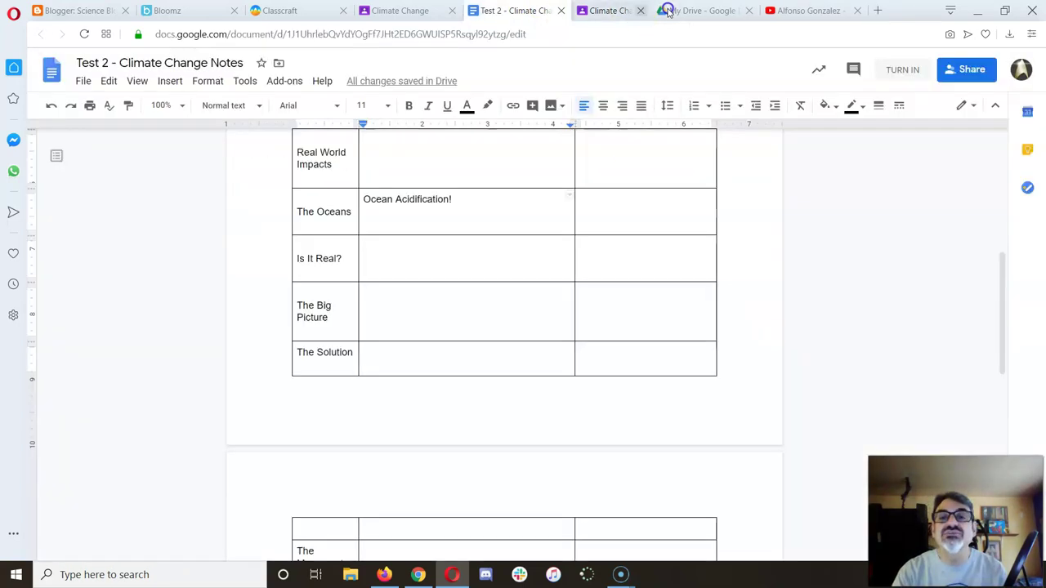
Close the notes document and assignment tabs to get back to the Classcraft quest map
{"action": "left_click", "coordinate": [564, 11]}
{"action": "left_click", "coordinate": [441, 11]}
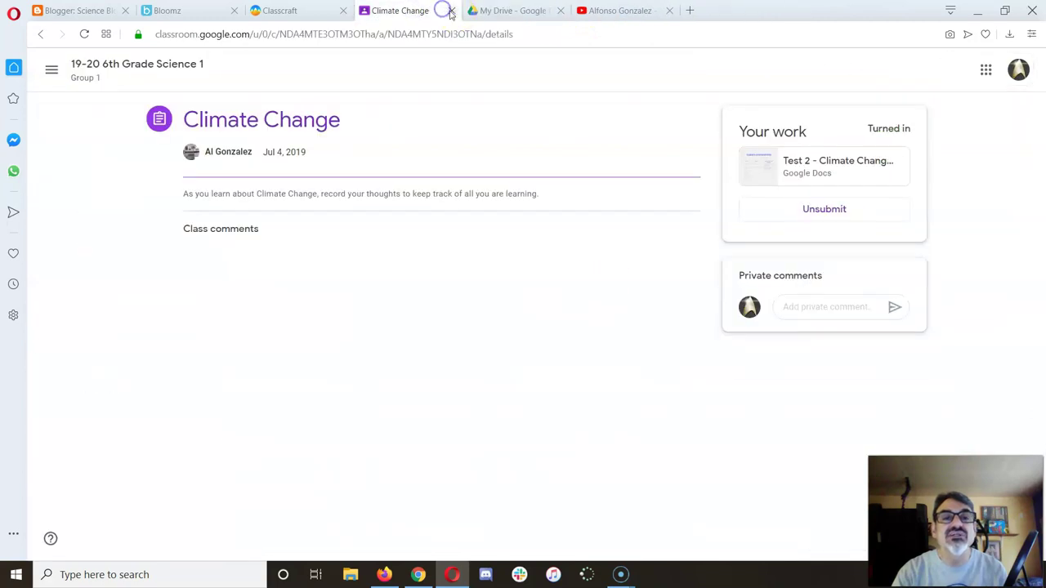
{"action": "left_click", "coordinate": [449, 11]}
{"action": "left_click", "coordinate": [331, 11]}
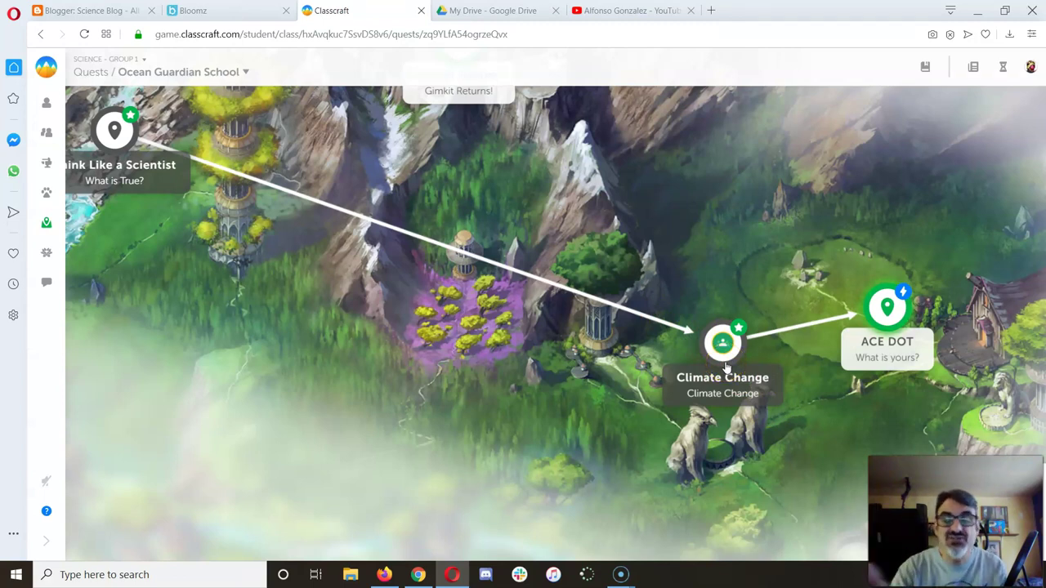
Open the ACE DOT quest, skim its task instructions, and bring up its empty Discussion page
{"action": "left_click", "coordinate": [887, 309]}
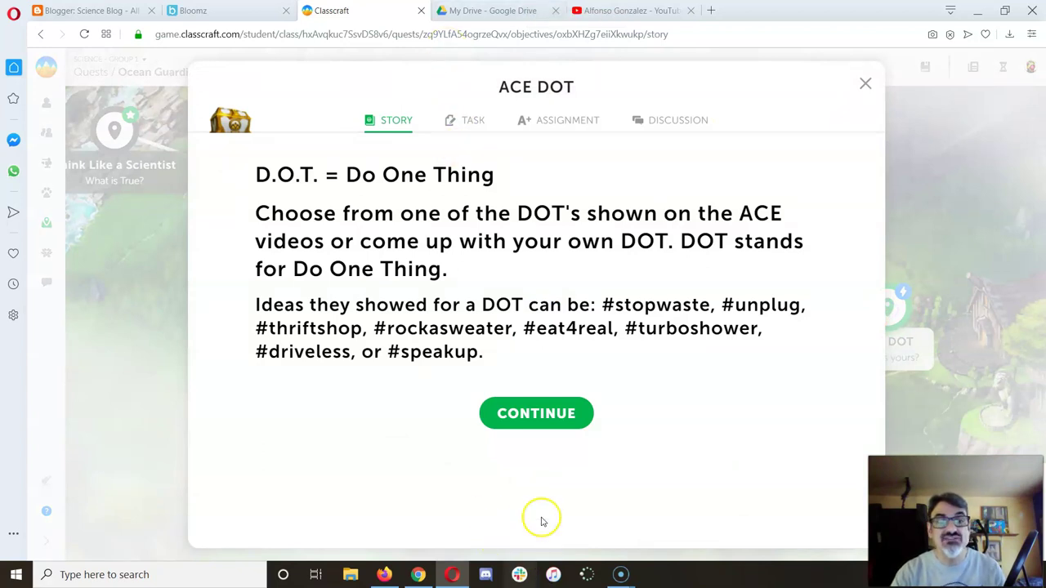
{"action": "left_click", "coordinate": [543, 419]}
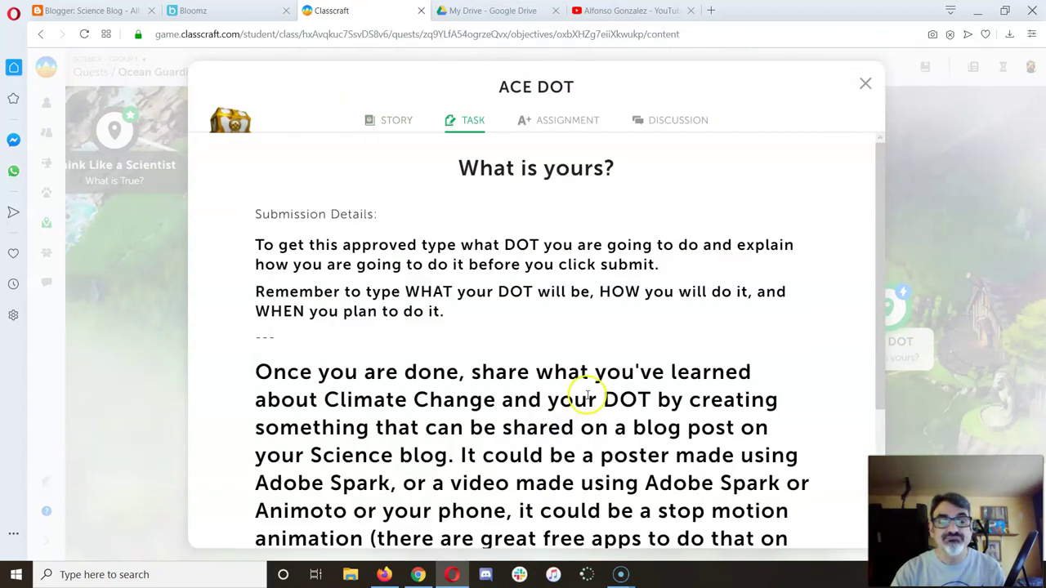
{"action": "scroll", "coordinate": [587, 396], "scroll_direction": "down", "scroll_amount": 3}
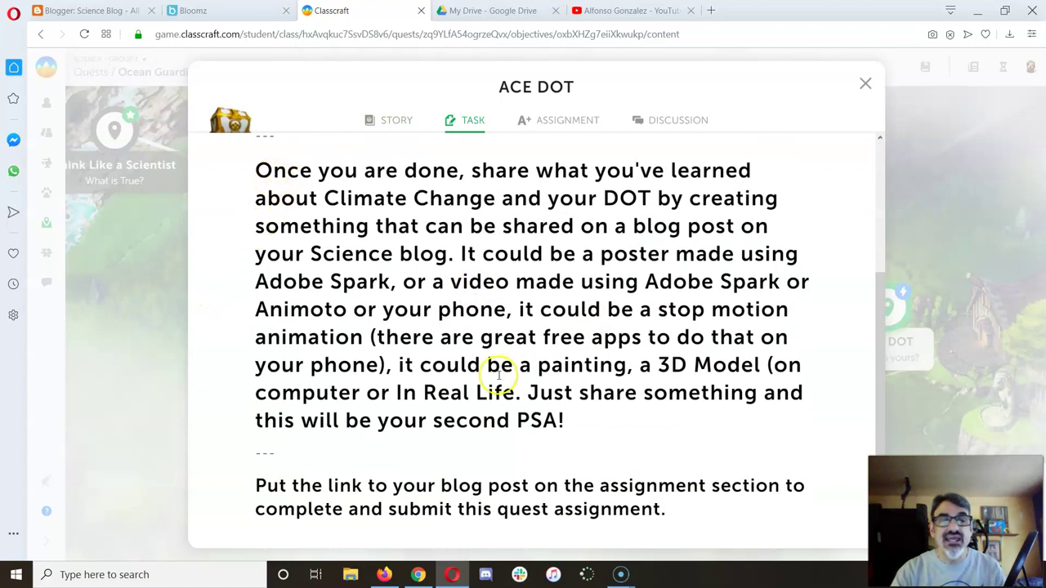
{"action": "scroll", "coordinate": [499, 375], "scroll_direction": "up", "scroll_amount": 1}
{"action": "scroll", "coordinate": [498, 374], "scroll_direction": "up", "scroll_amount": 2}
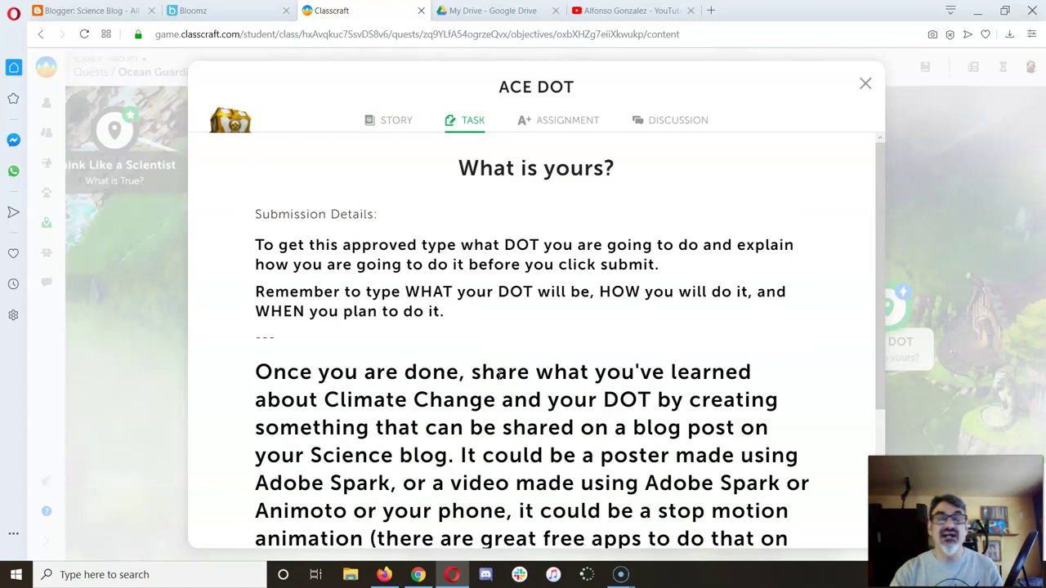
{"action": "left_click", "coordinate": [678, 123]}
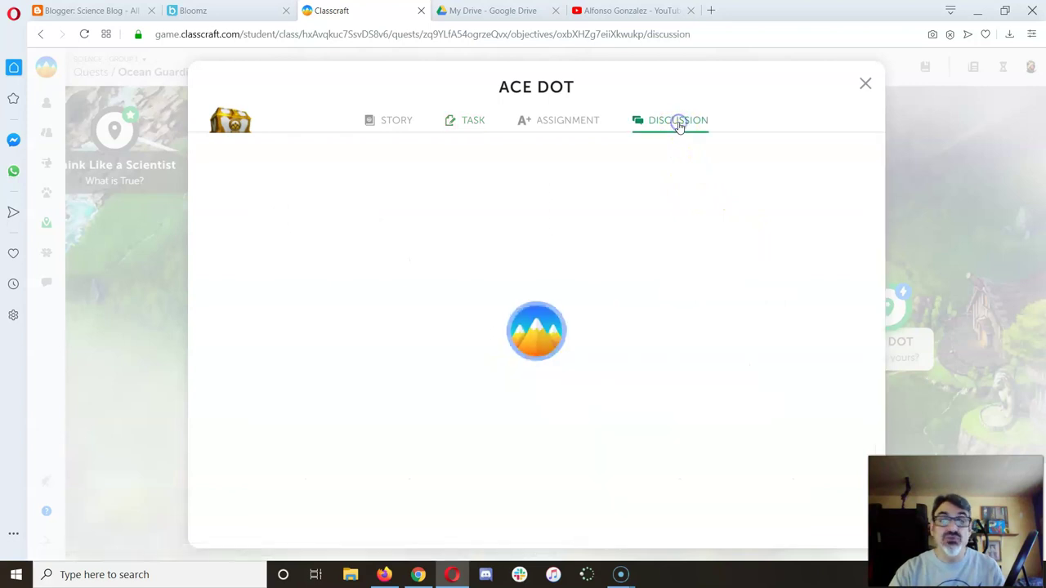
{"action": "left_click", "coordinate": [440, 170]}
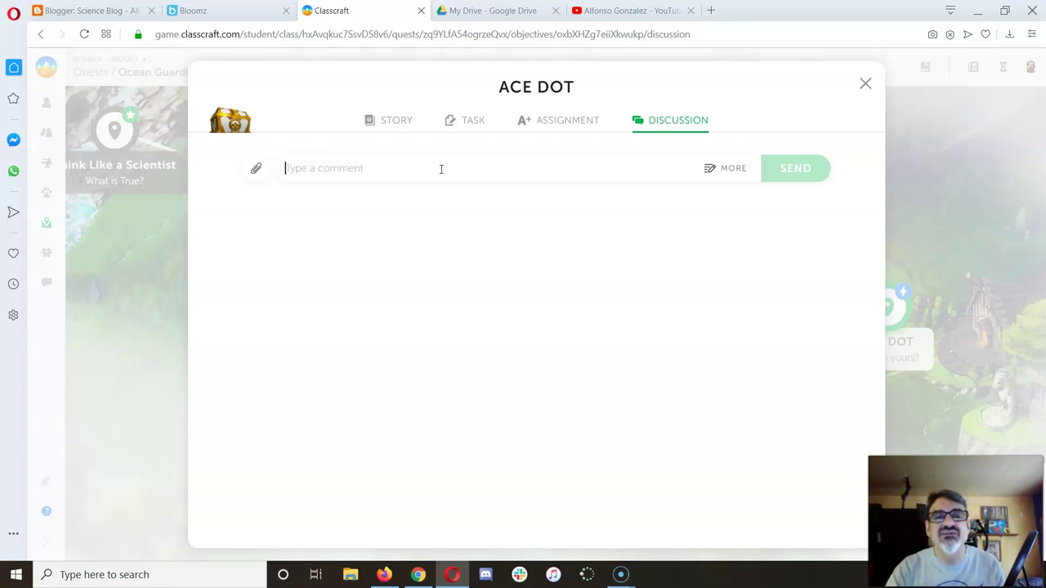
Show the ACE DOT Task page down to the instructions asking for a blog-post PSA link
{"action": "left_click", "coordinate": [471, 126]}
{"action": "scroll", "coordinate": [474, 235], "scroll_direction": "down", "scroll_amount": 3}
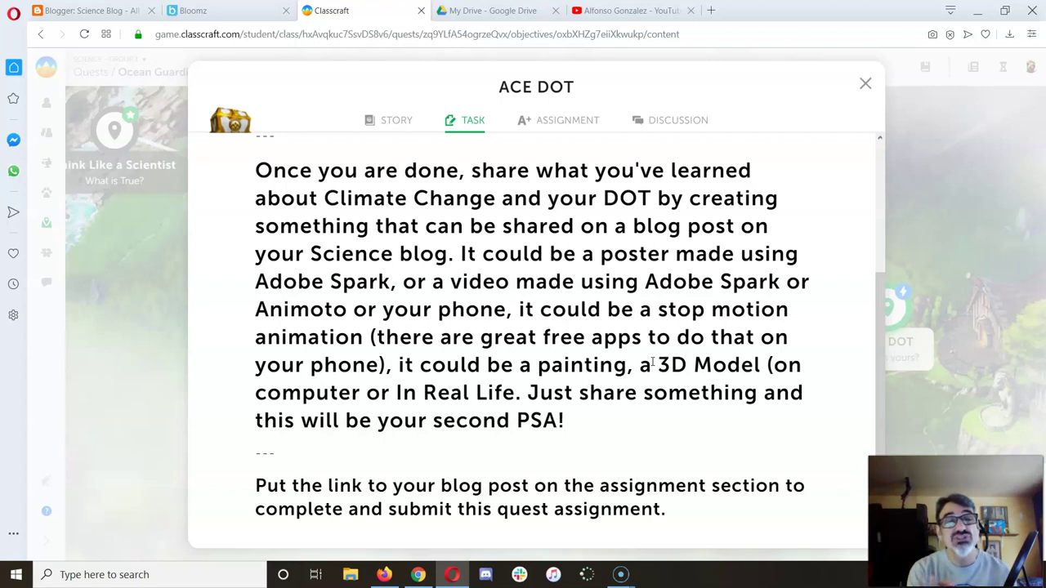
{"action": "left_click_drag", "start_coordinate": [517, 420], "coordinate": [535, 420]}
{"action": "left_click", "coordinate": [540, 422]}
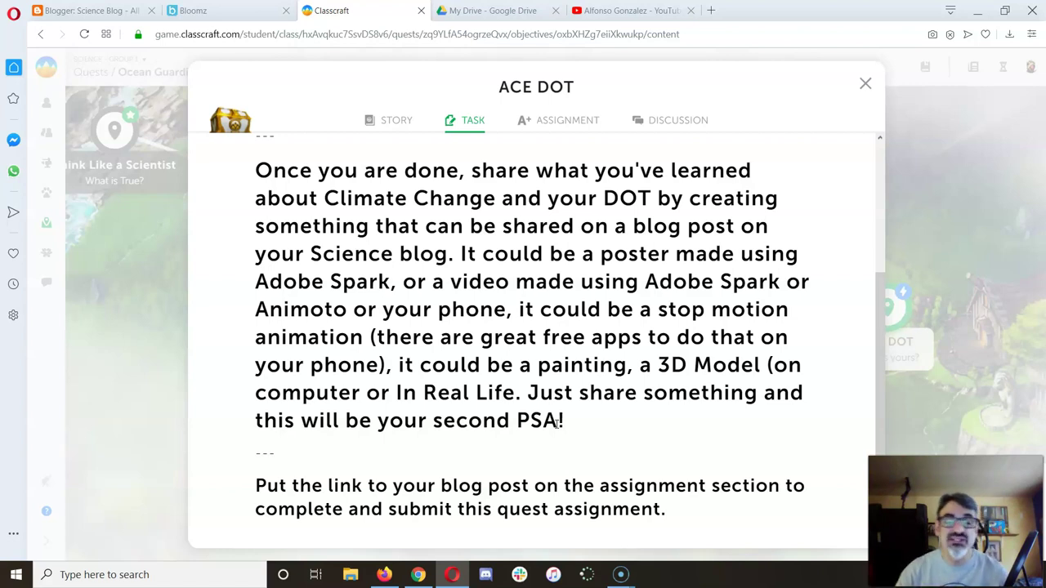
View the published Heat Energy in Water post in Blogger and copy its URL
{"action": "left_click", "coordinate": [90, 10]}
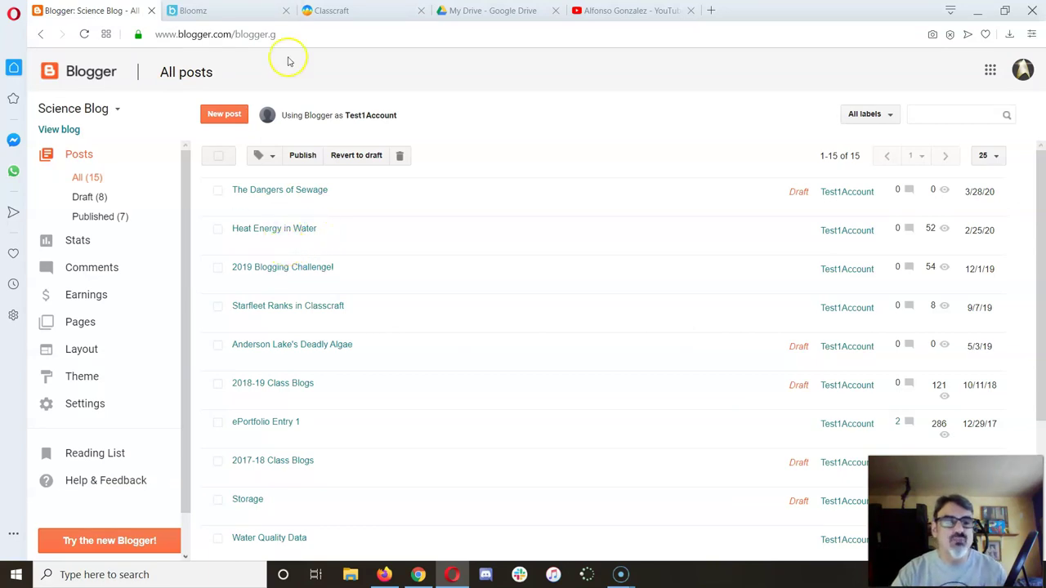
{"action": "left_click", "coordinate": [243, 33]}
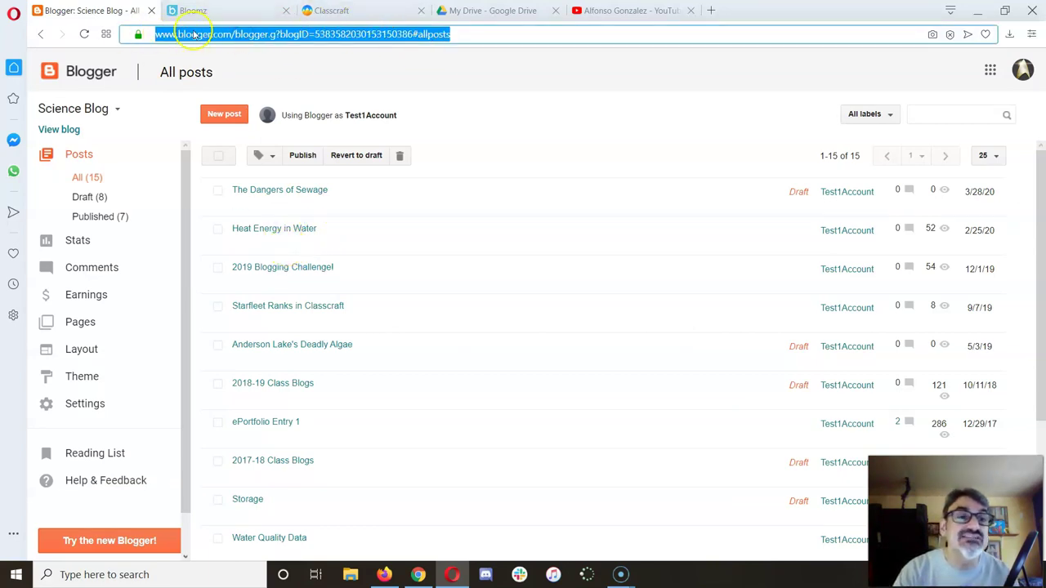
{"action": "mouse_move", "coordinate": [274, 229]}
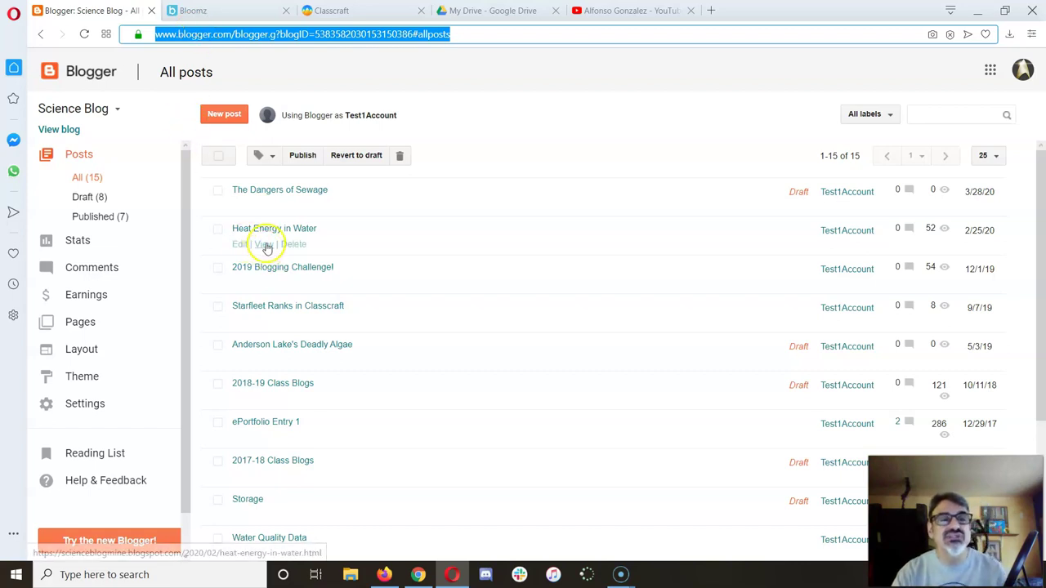
{"action": "left_click", "coordinate": [265, 245]}
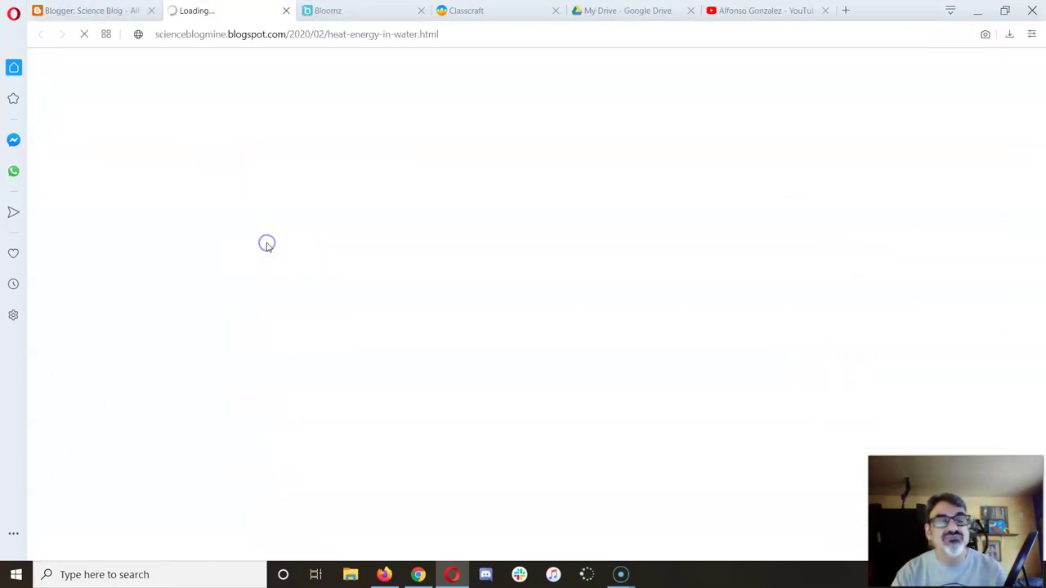
{"action": "left_click", "coordinate": [311, 33]}
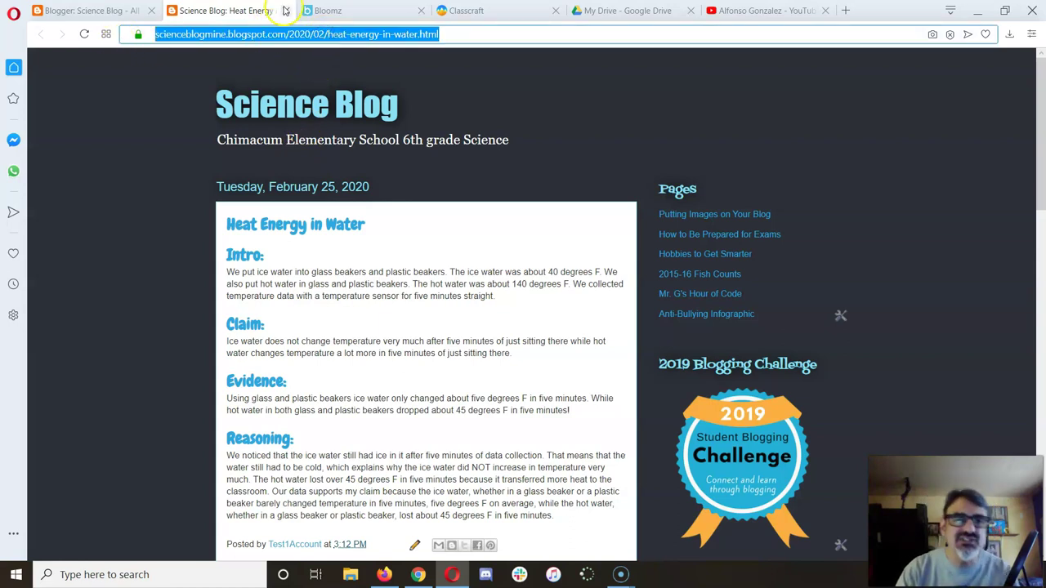
{"action": "left_click", "coordinate": [462, 10]}
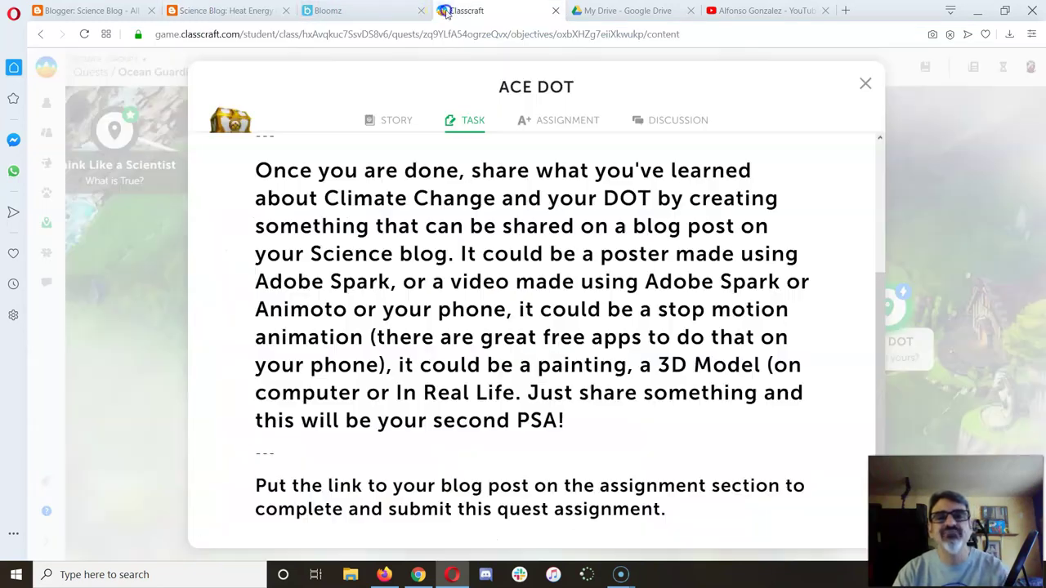
Paste the Heat Energy in Water post link as the ACE DOT assignment, submit it, and close the quest
{"action": "left_click", "coordinate": [560, 121]}
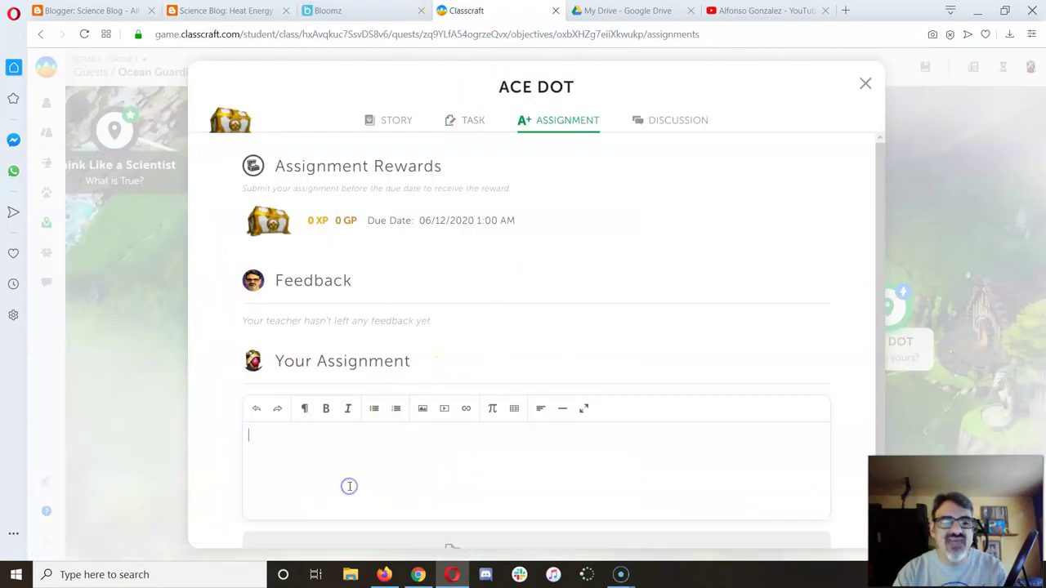
{"action": "type", "text": "https://scienceblogmine.blogspot.com/2020/02/heat-energy-in-water.html"}
{"action": "scroll", "coordinate": [603, 431], "scroll_direction": "down", "scroll_amount": 1}
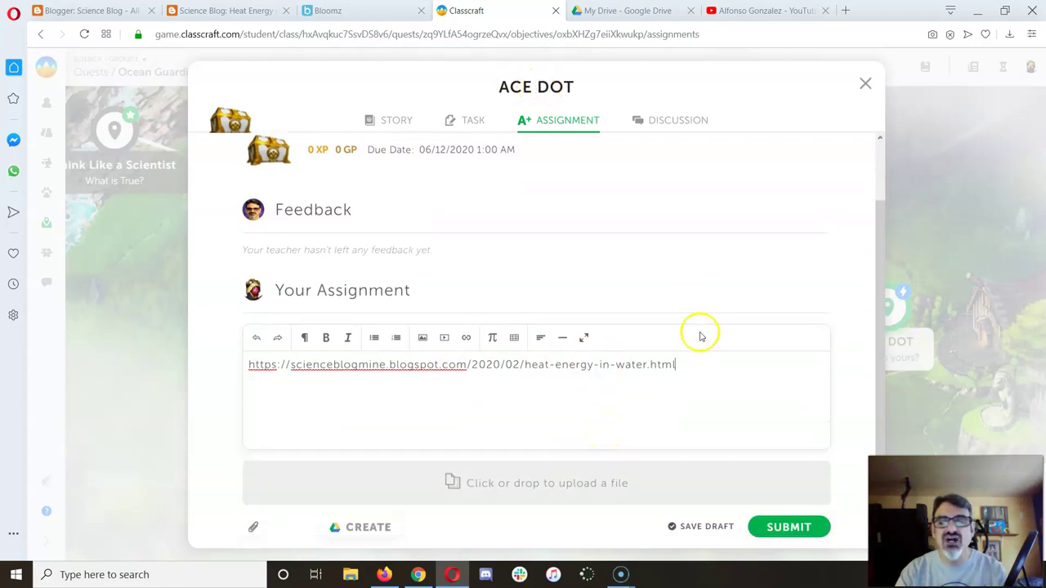
{"action": "left_click", "coordinate": [780, 523]}
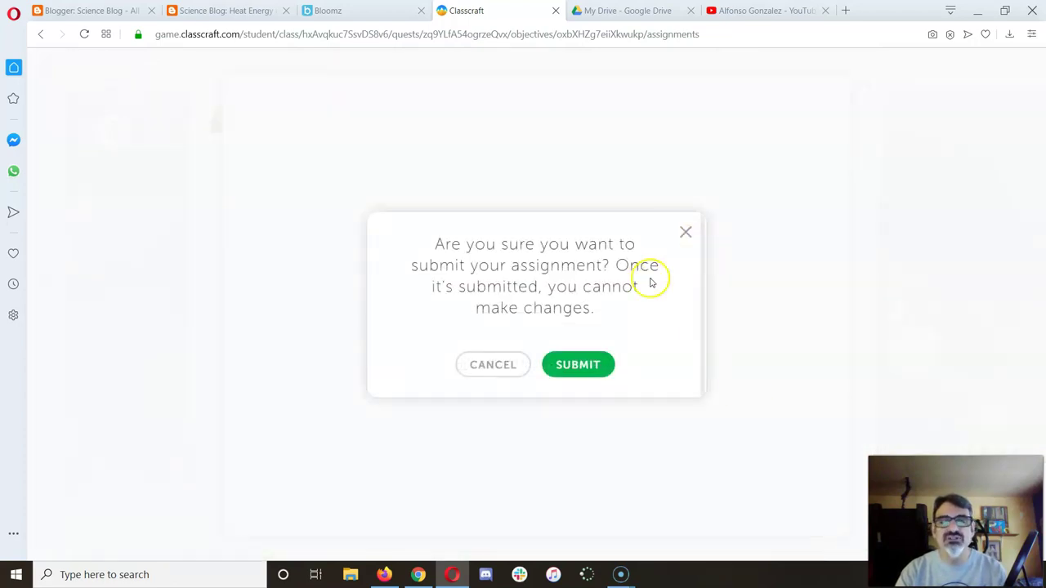
{"action": "left_click", "coordinate": [580, 365]}
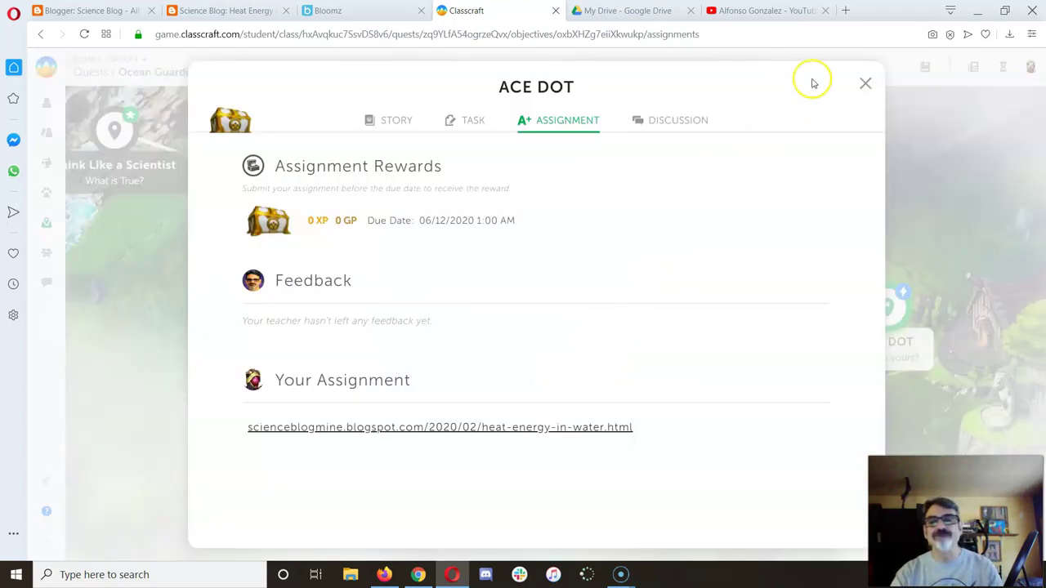
{"action": "left_click", "coordinate": [866, 84]}
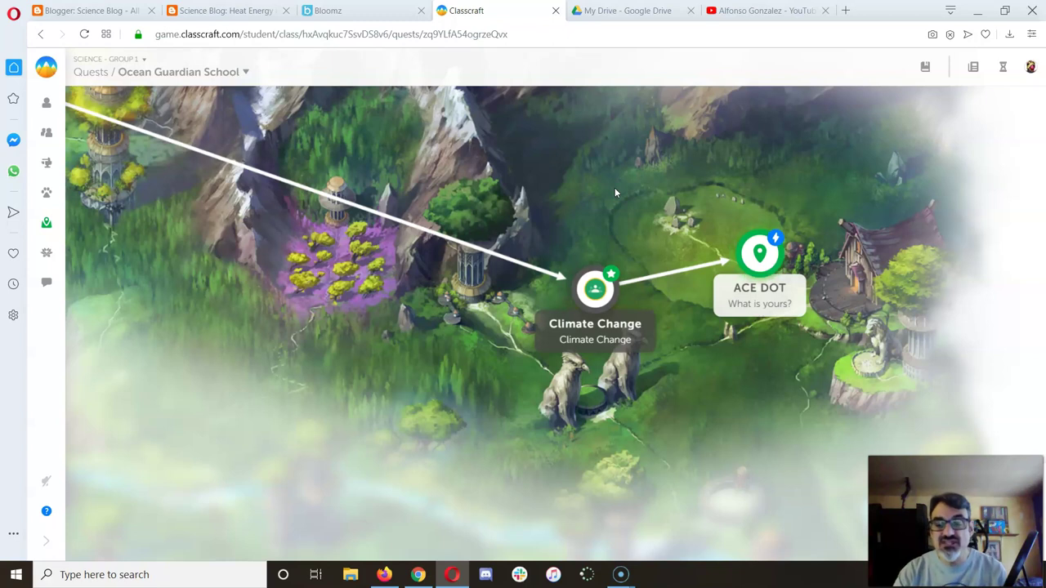
Reopen ACE DOT and mark its task complete, then open the Ocean Acidification quest on the map
{"action": "left_click", "coordinate": [746, 263]}
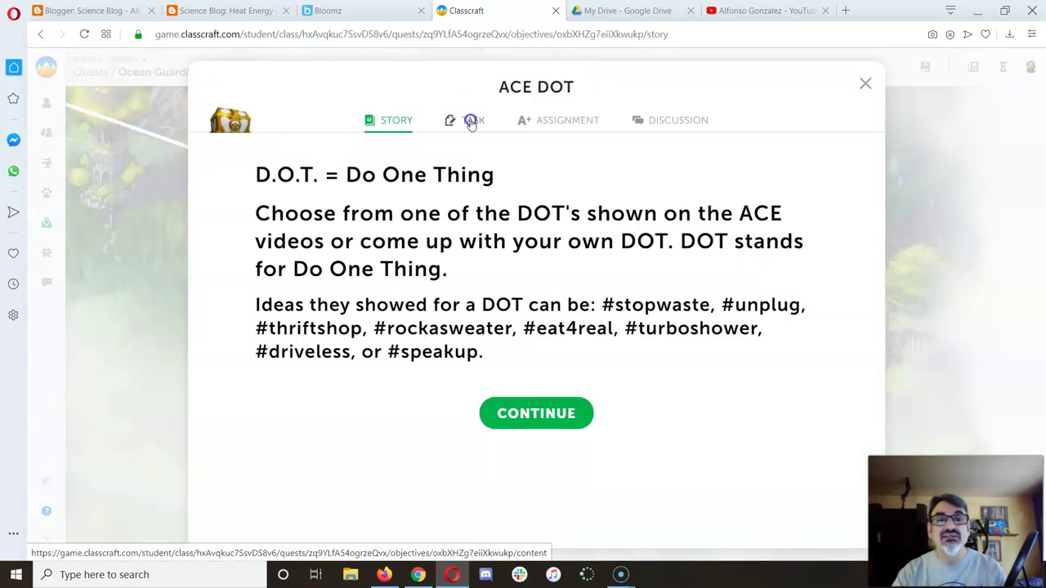
{"action": "left_click", "coordinate": [470, 120]}
{"action": "scroll", "coordinate": [498, 294], "scroll_direction": "down", "scroll_amount": 3}
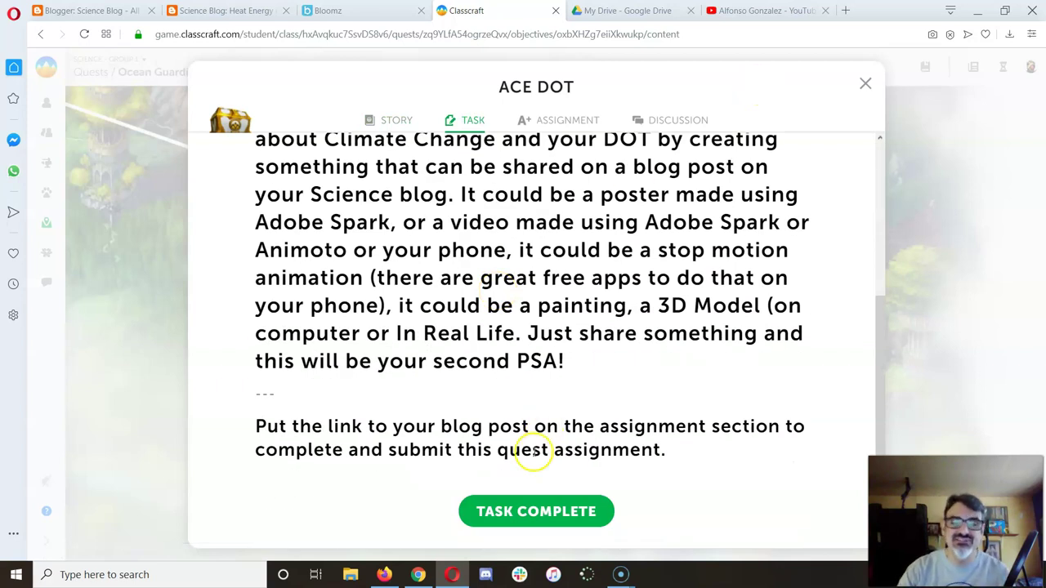
{"action": "left_click", "coordinate": [501, 509]}
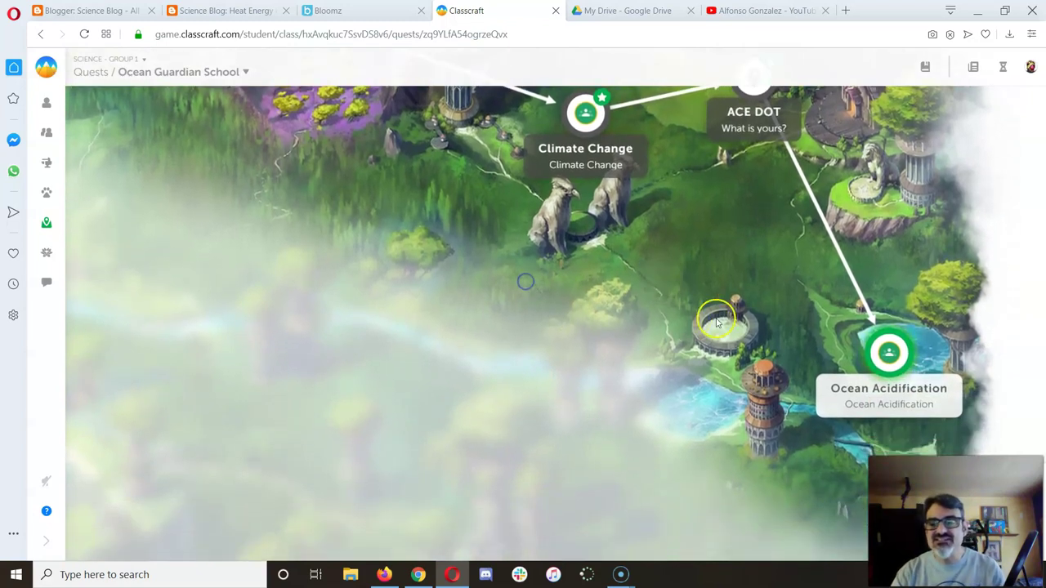
{"action": "left_click", "coordinate": [898, 353]}
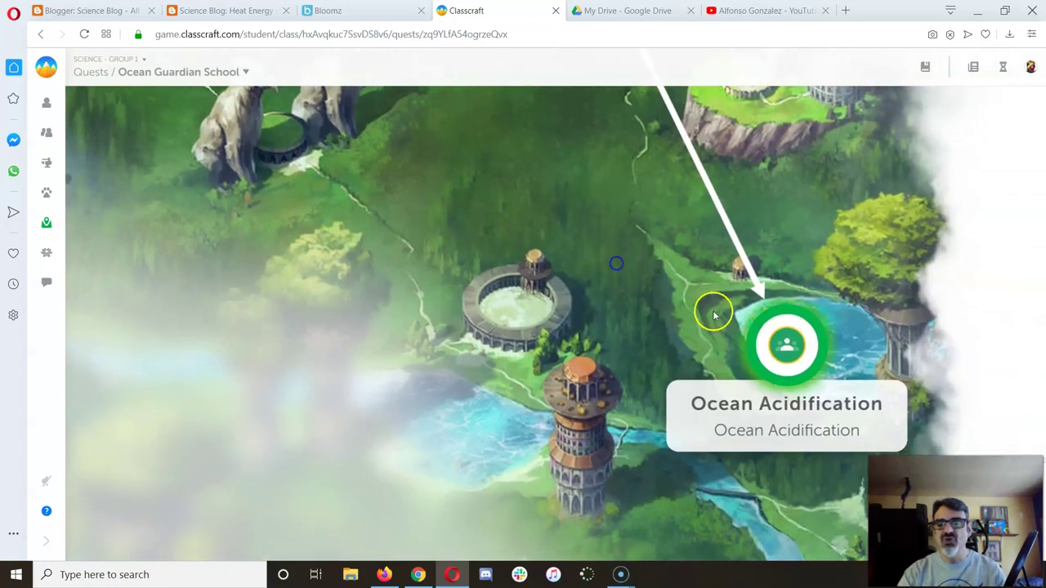
{"action": "left_click", "coordinate": [785, 346]}
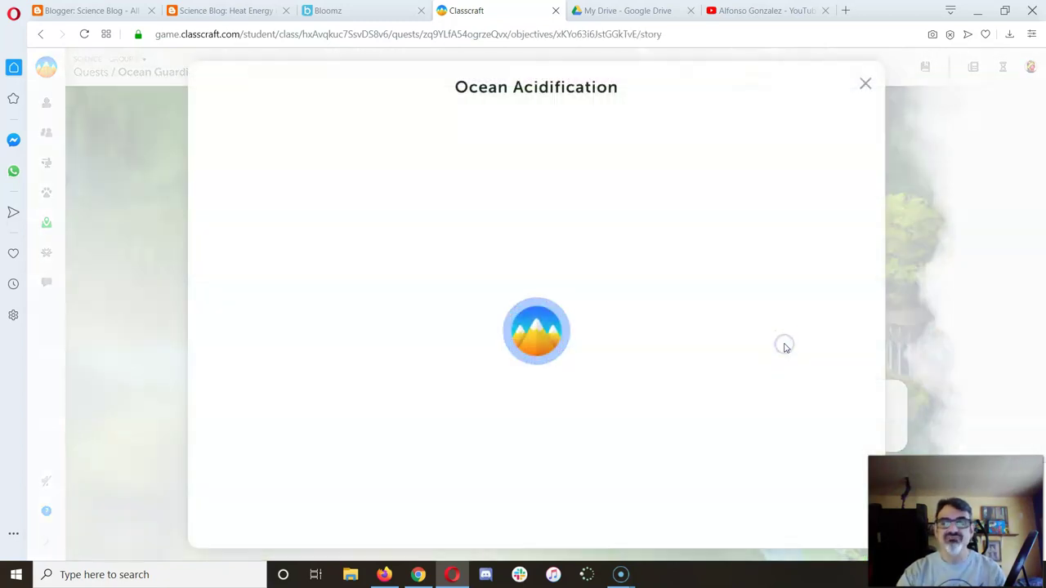